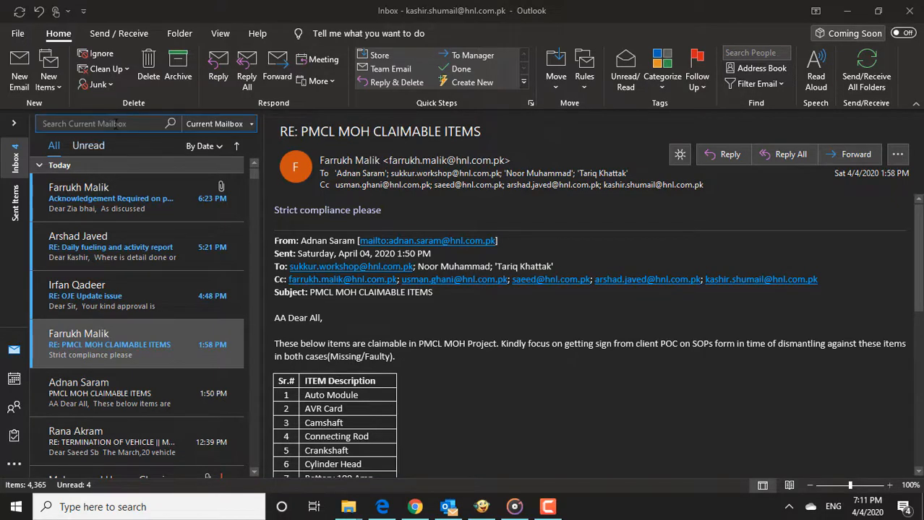
Start a new email with the subject 'out of office' and move into the body.
left_click(22, 76)
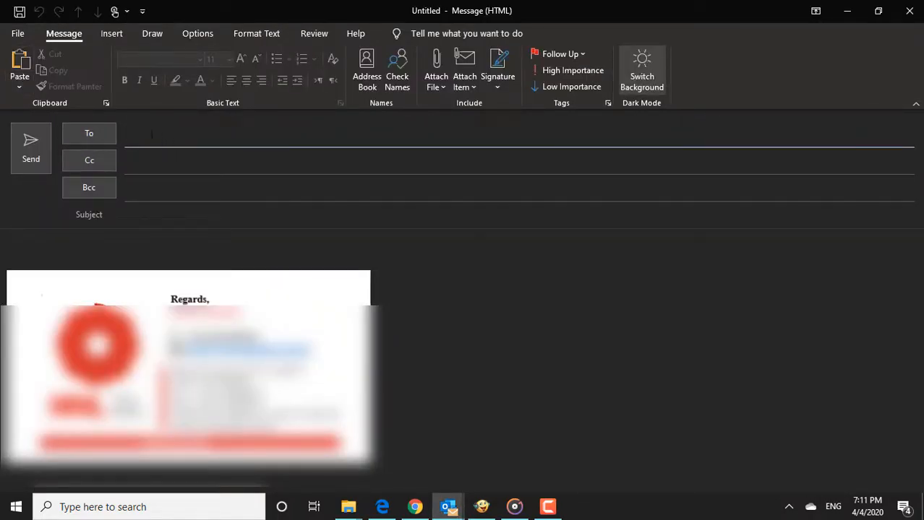
left_click(157, 217)
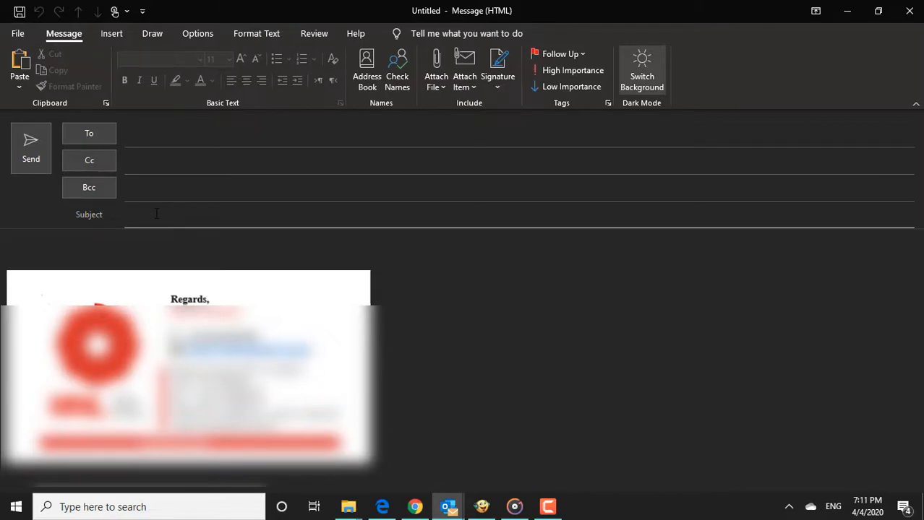
type("out of office")
left_click(130, 252)
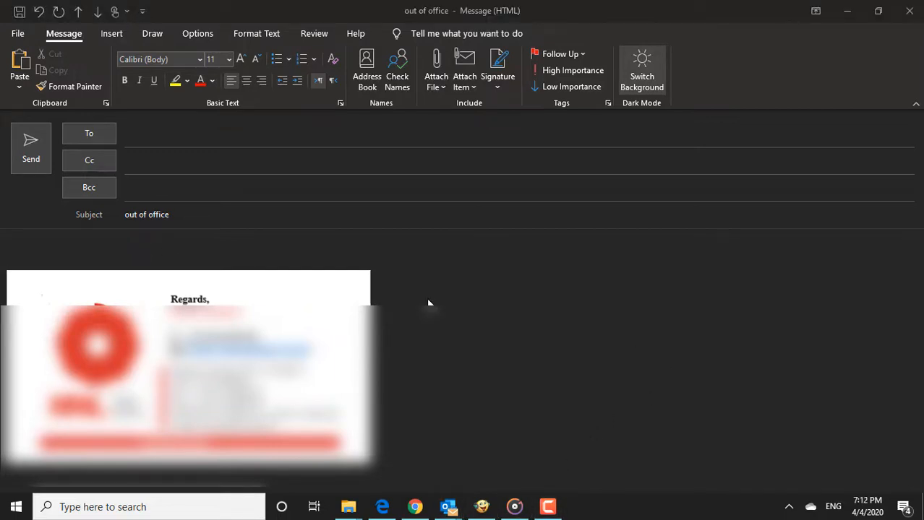
Type the greeting 'Hi,' and the note about being out of office with limited email access.
left_click(133, 249)
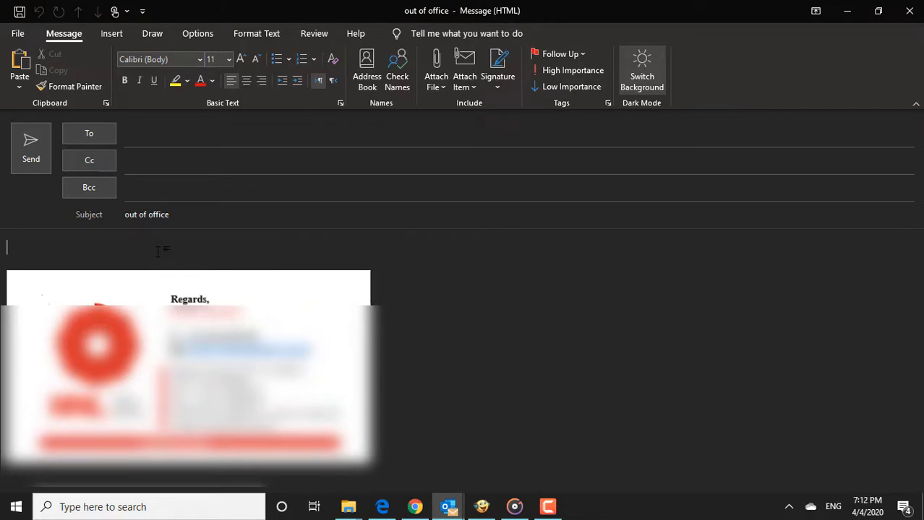
type("Hi,")
key("Return")
type("Thanks ")
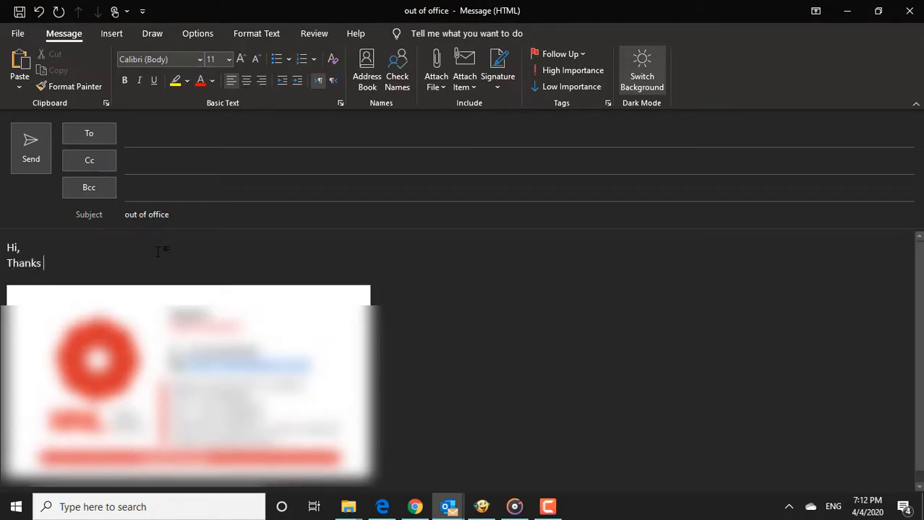
type("for your email. I am")
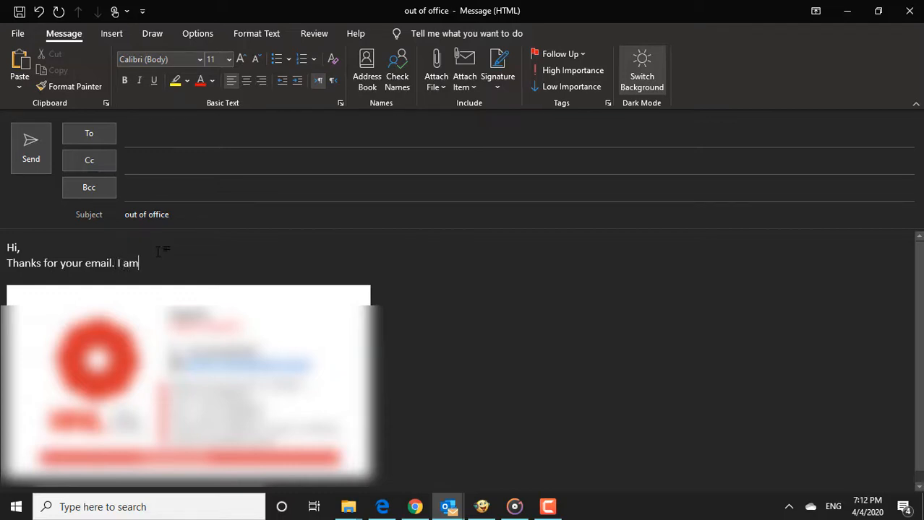
type(" out of he office ")
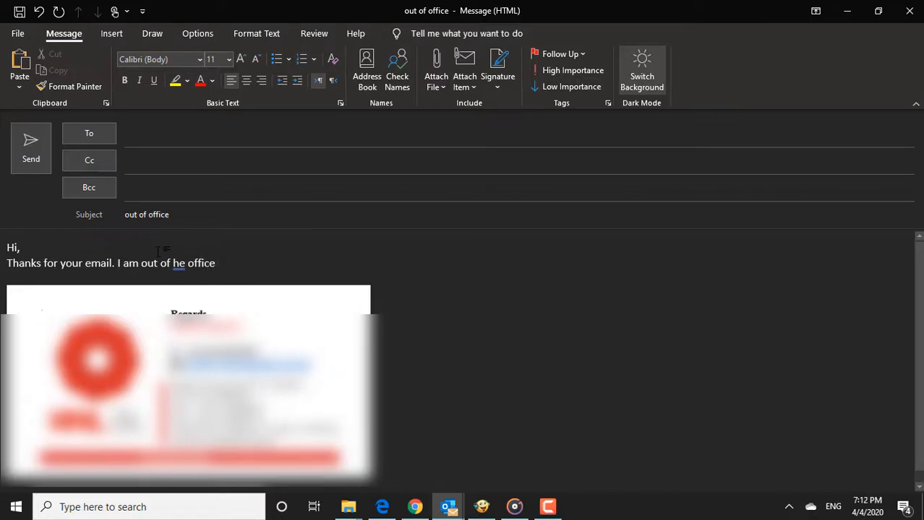
type(". and ")
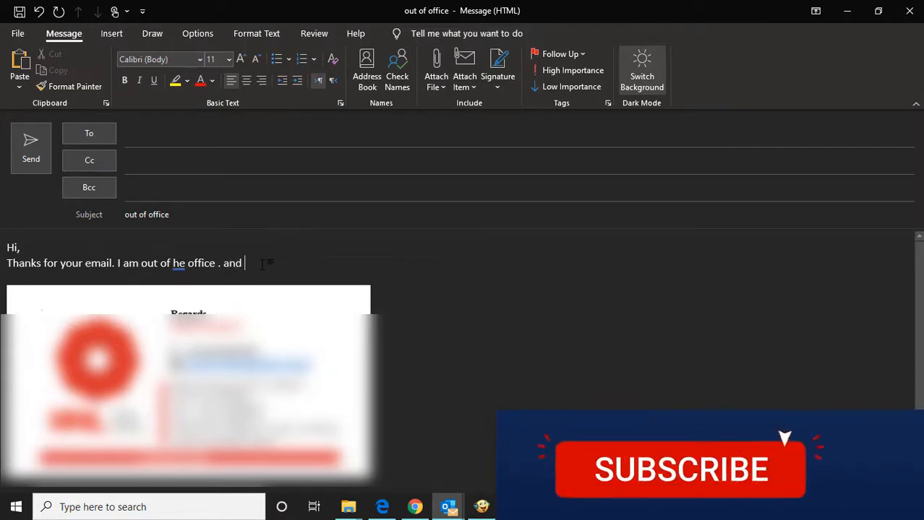
type("ha")
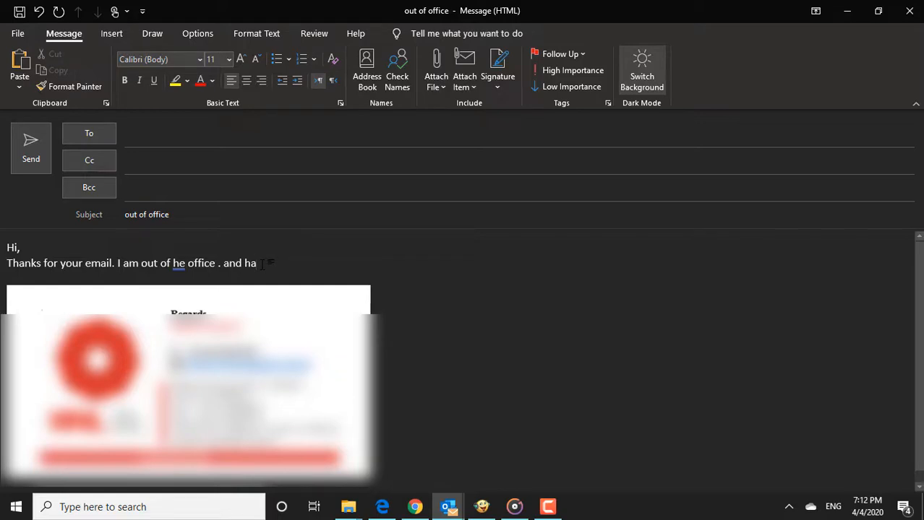
type("ve limmited access ")
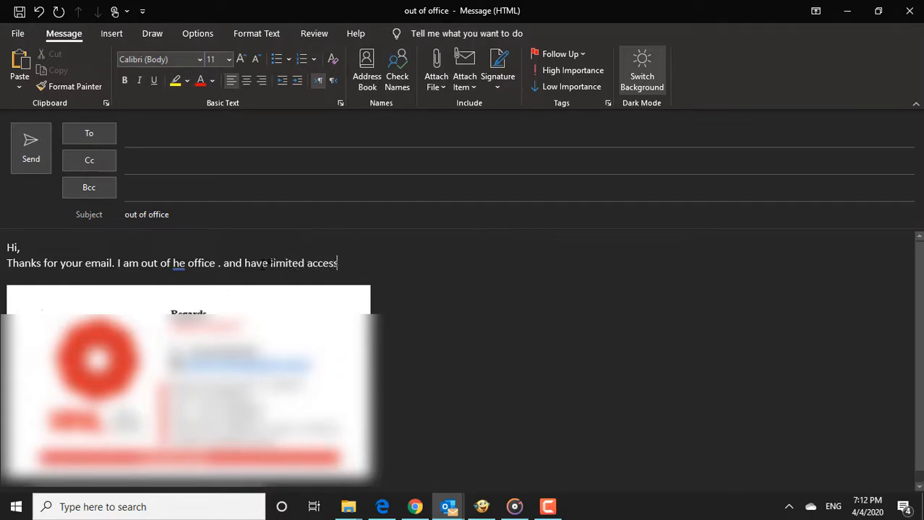
type("on my emails")
type(". I wi")
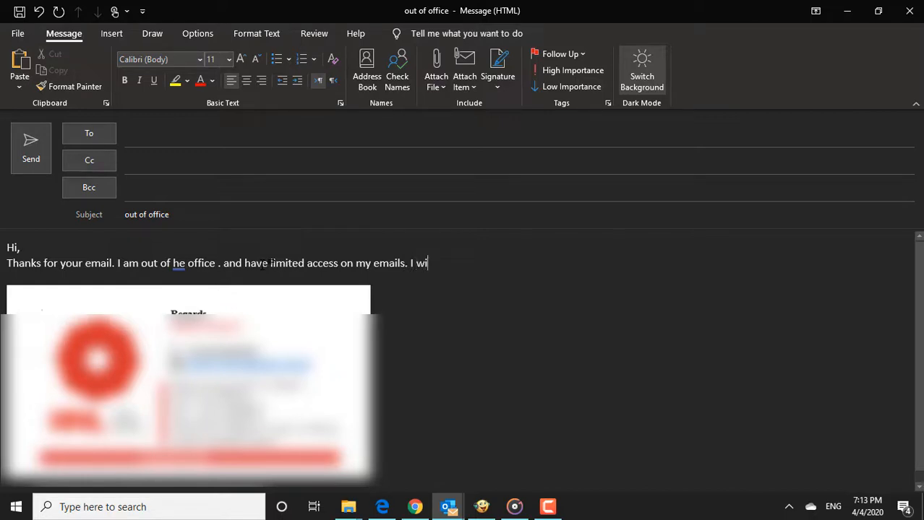
type("ll return cn 7ap")
Correct the return date to April 7, 2020 and end the sentence with a period.
key("BackSpace")
key("BackSpace")
type("april")
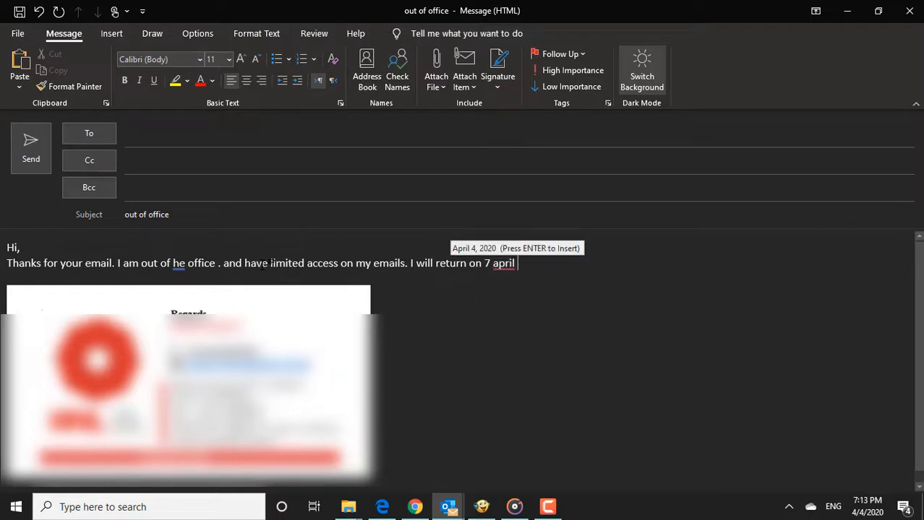
key("Return")
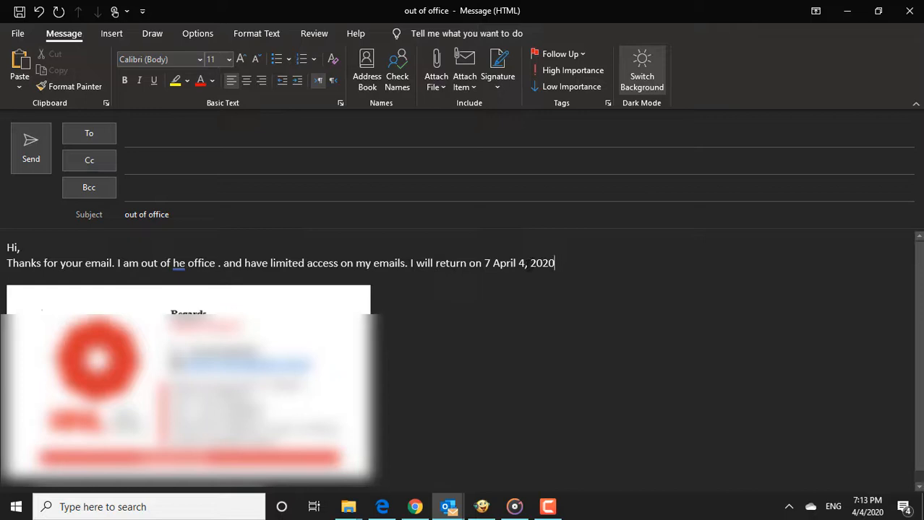
left_click(524, 264)
key("BackSpace")
type("7")
left_click(490, 264)
key("BackSpace")
key("BackSpace")
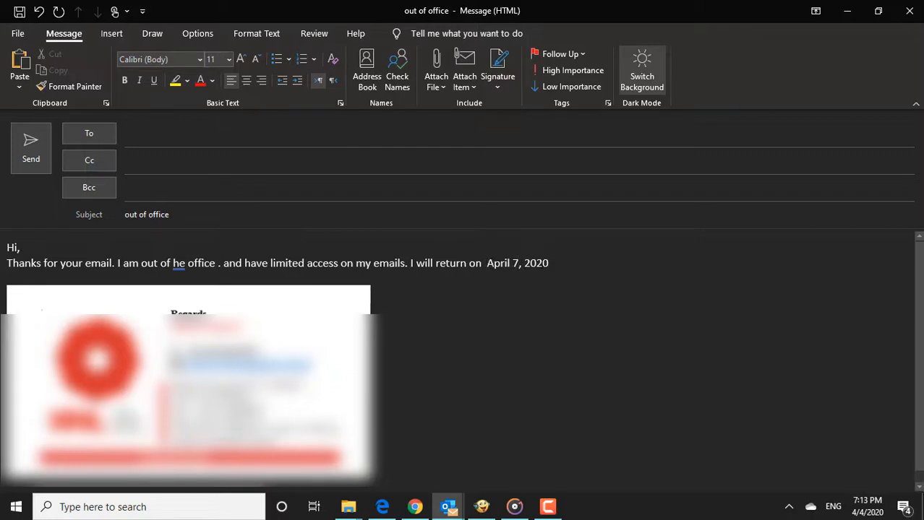
left_click(557, 265)
type(".")
key("Return")
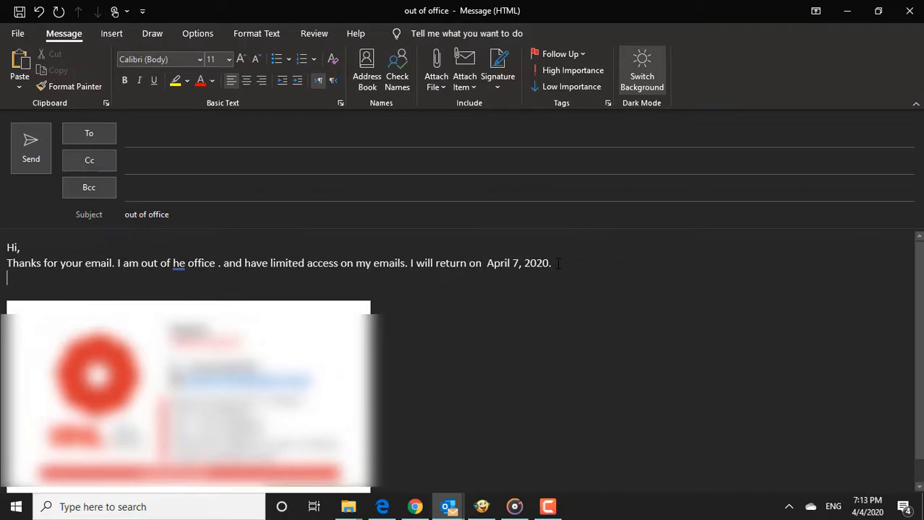
Add the immediate-assistance line naming an alternate contact and their e-mail address.
type("If you")
type("need immediate")
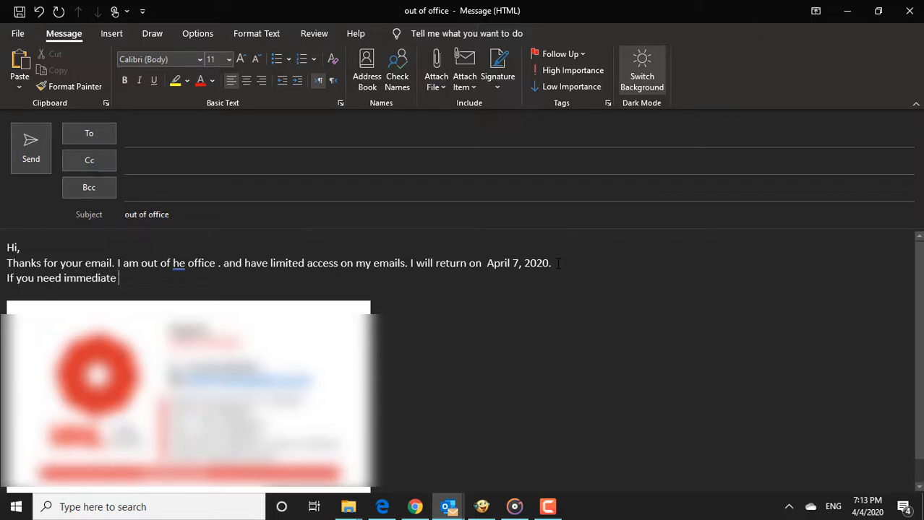
type(" assistance durin")
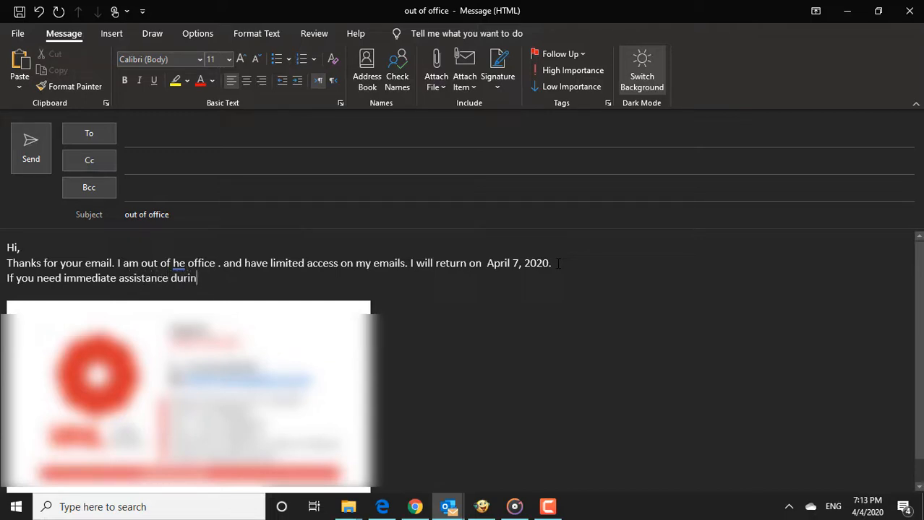
type("g this period ")
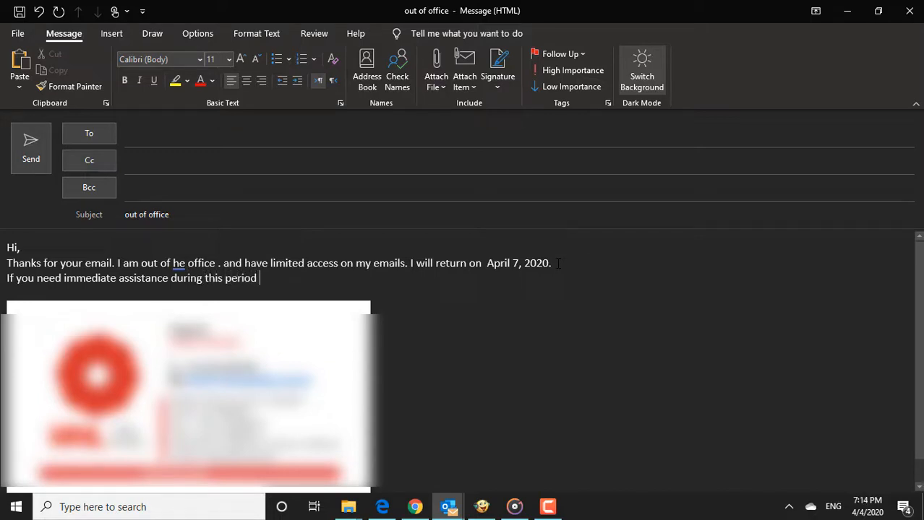
type(".")
key("Return")
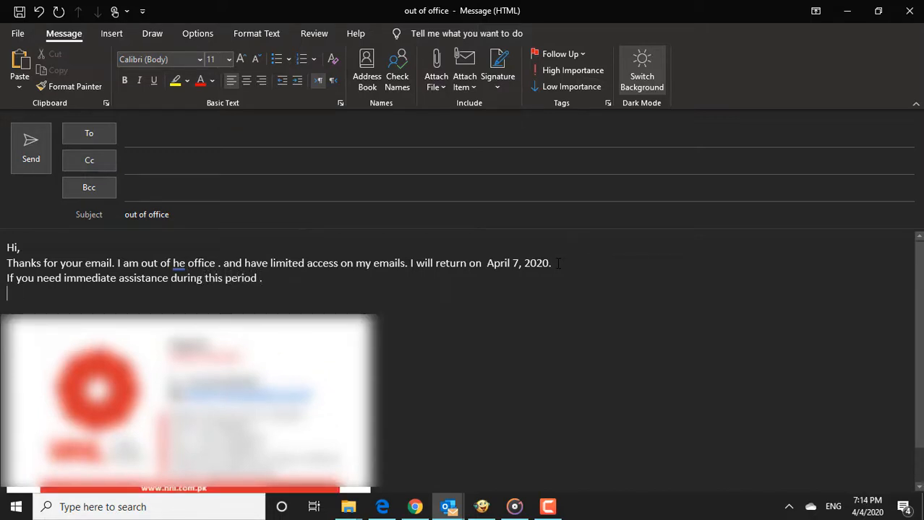
type("You may contac")
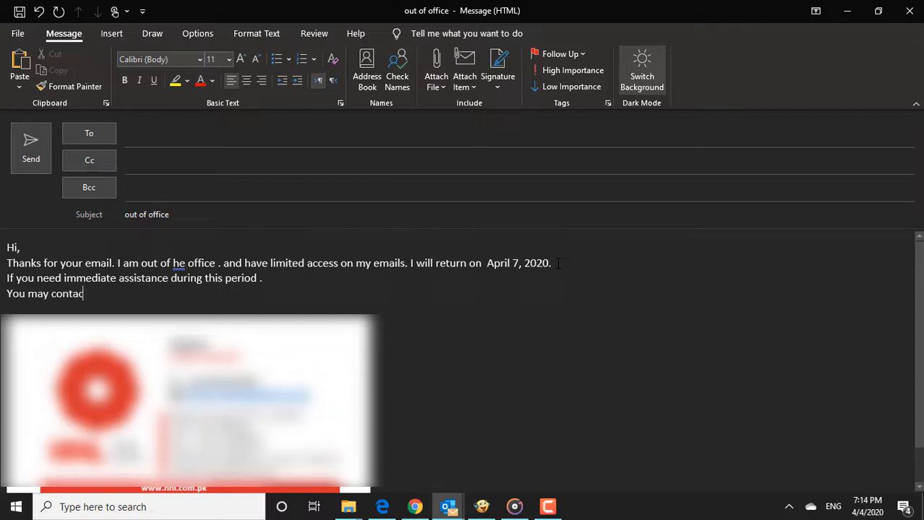
type("t Mr. Waseem by send")
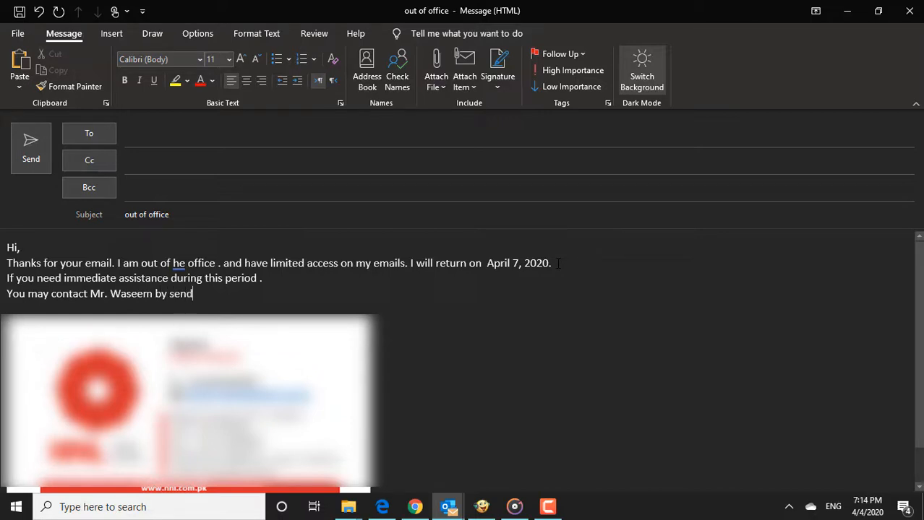
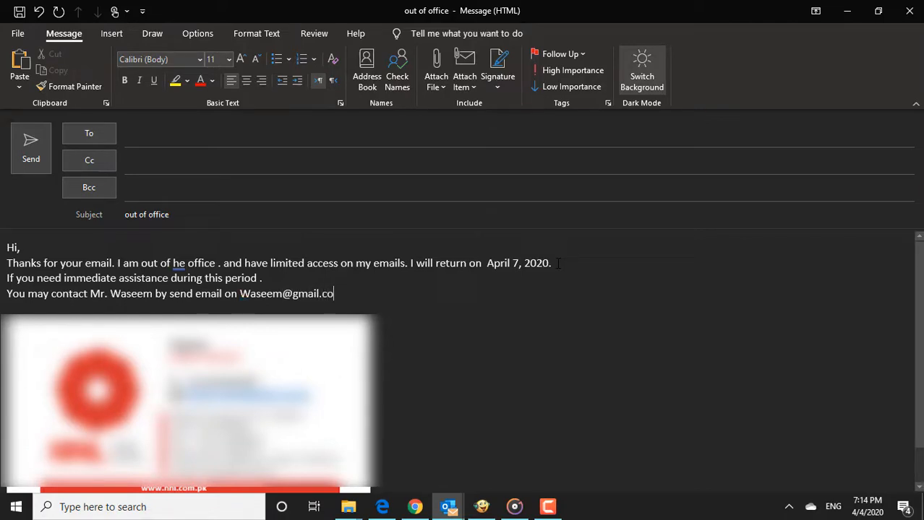
key("Return")
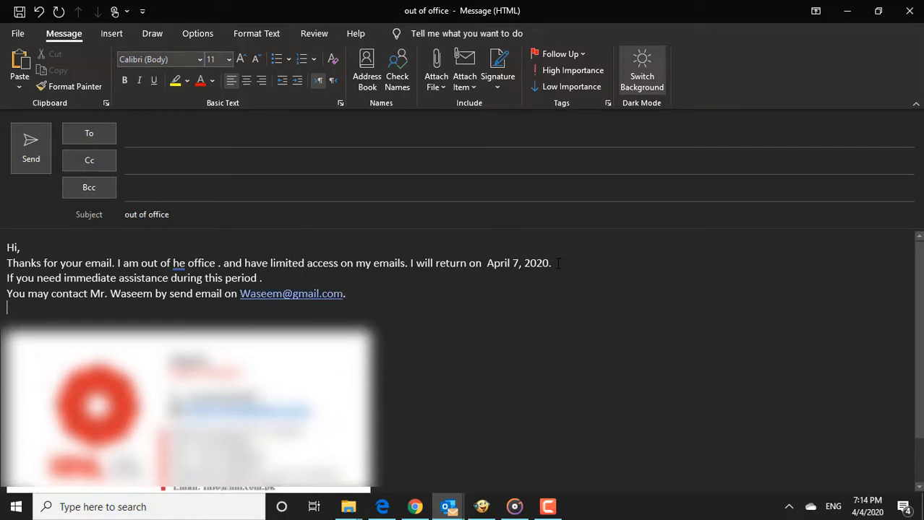
Add the line promising a reply on return and sign off with 'Thanks'.
type("othwiase ")
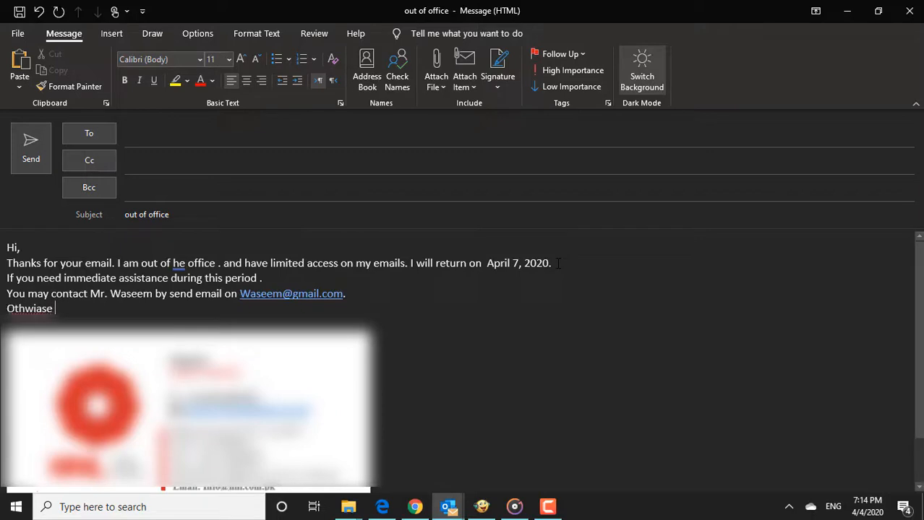
type("I")
key("BackSpace")
key("BackSpace")
type(", I will reply ")
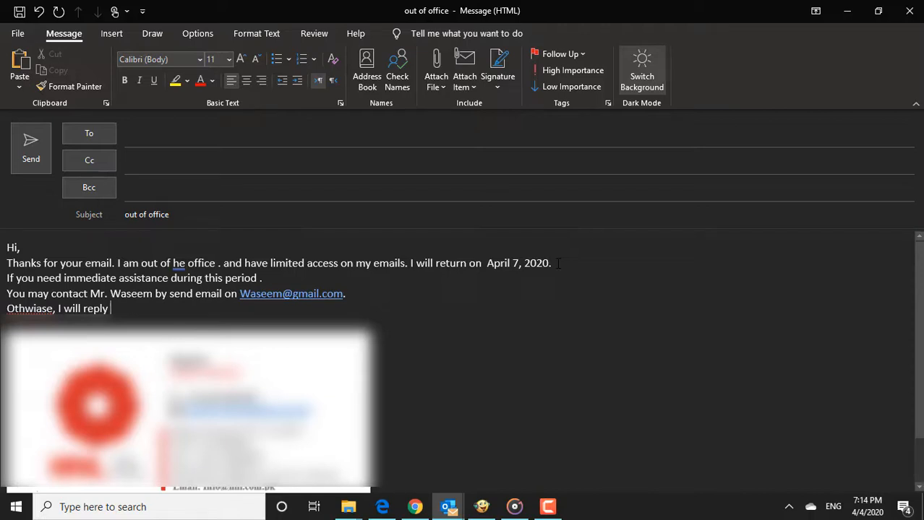
type("you email on")
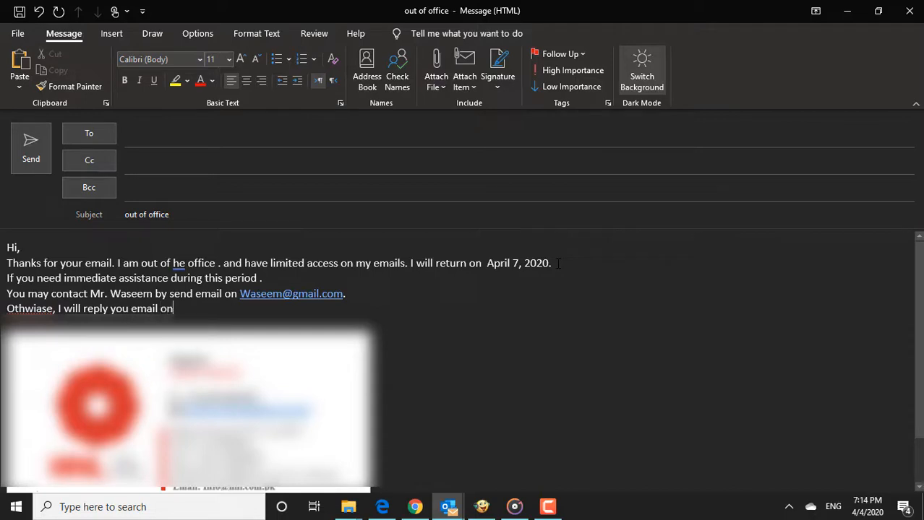
type(" my return")
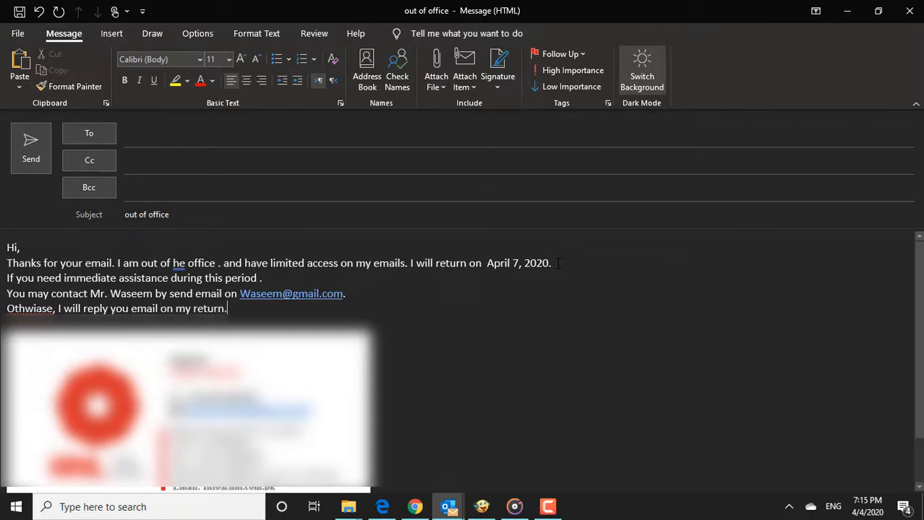
type(".")
key("Return")
type("Thanks")
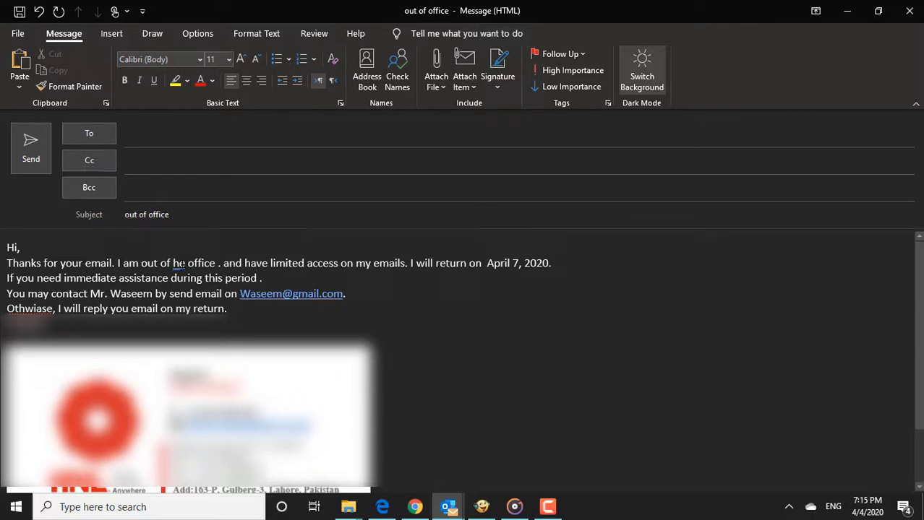
Correct 'he' to 'the' and 'Othwiase' to 'Otherwise' in the message body.
right_click(180, 262)
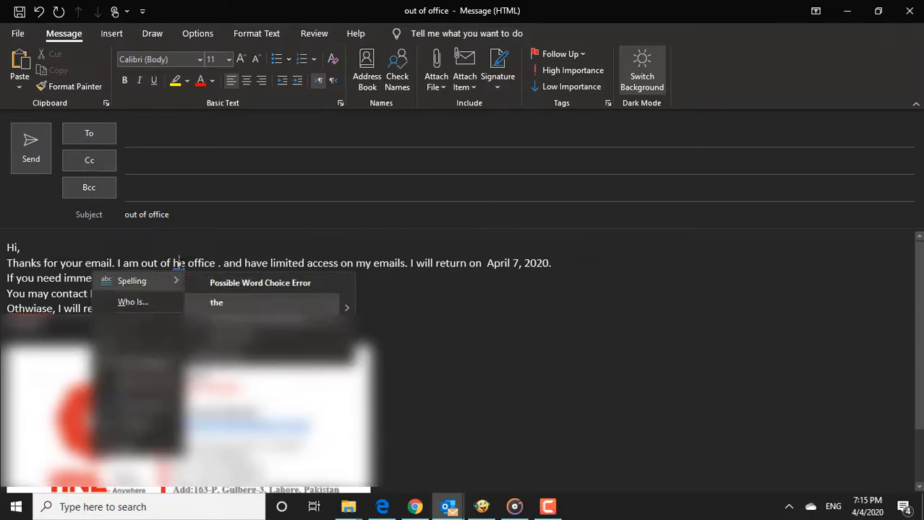
left_click(251, 311)
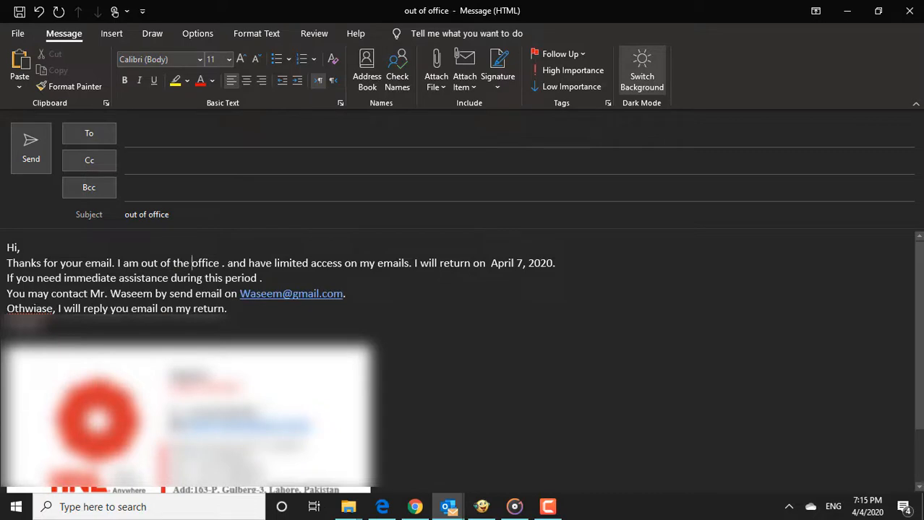
right_click(33, 308)
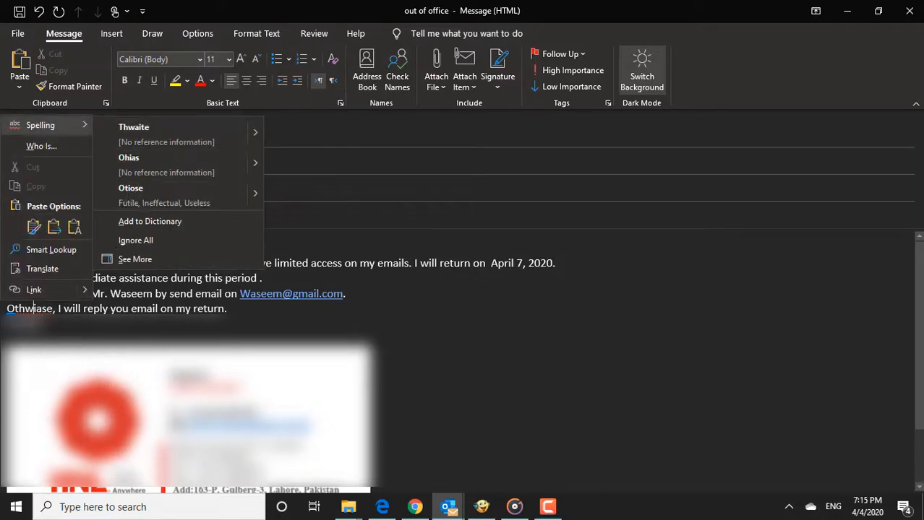
left_click(34, 307)
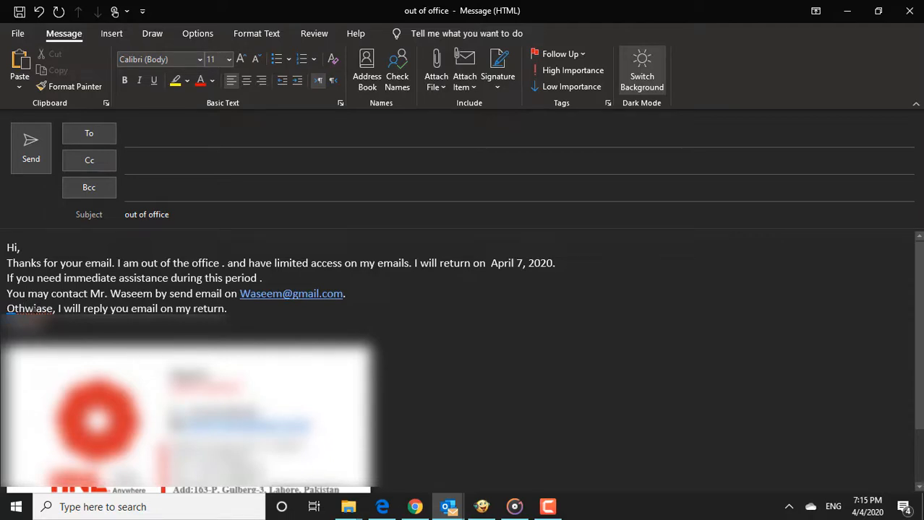
type("er")
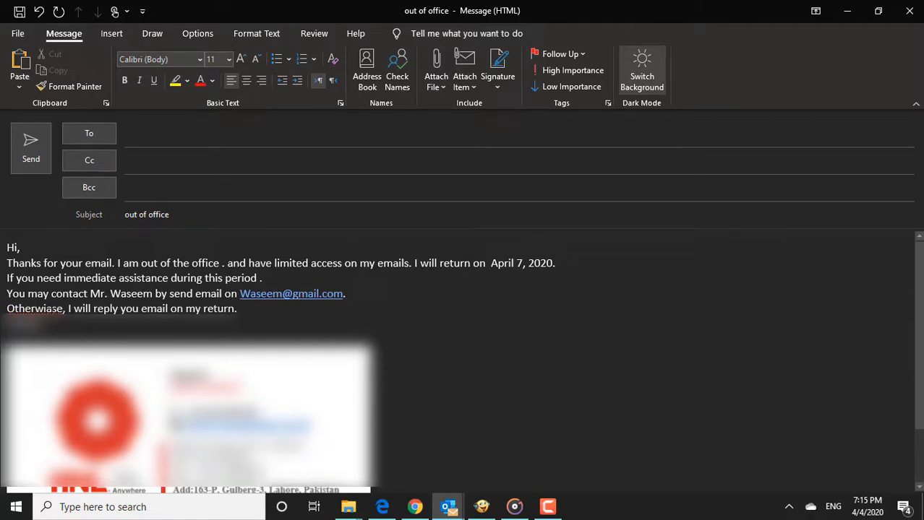
left_click(53, 306)
key("BackSpace")
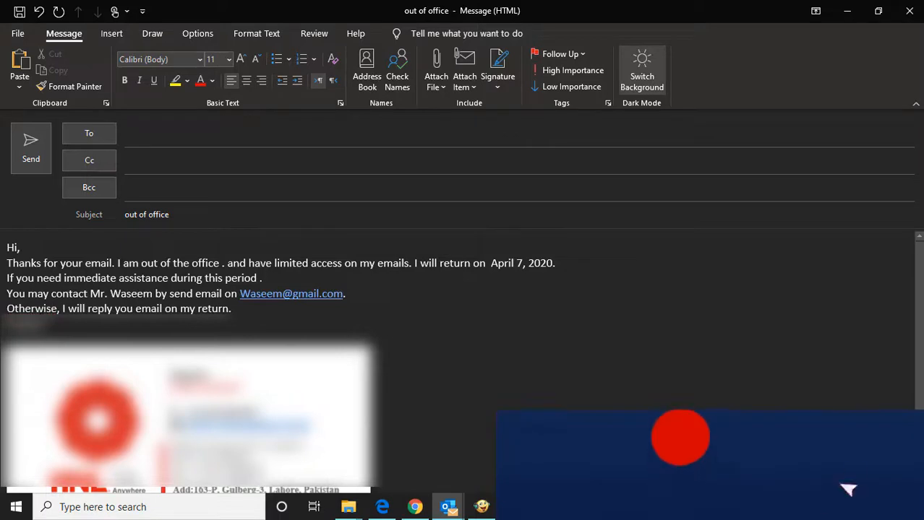
left_click(177, 291)
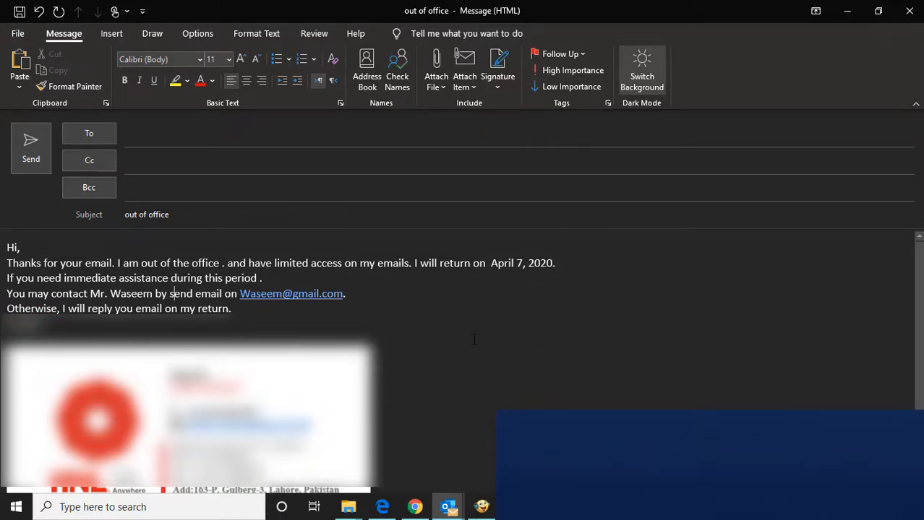
mouse_move(511, 508)
left_click(513, 478)
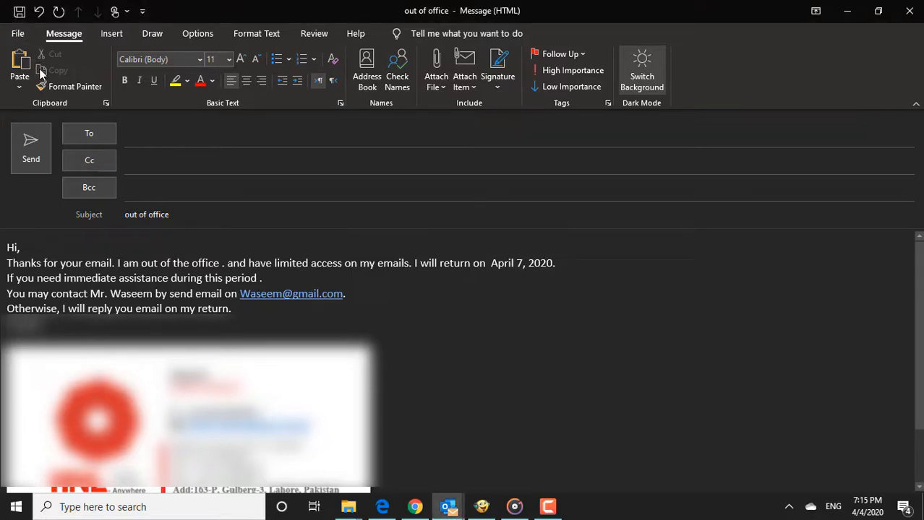
left_click(18, 34)
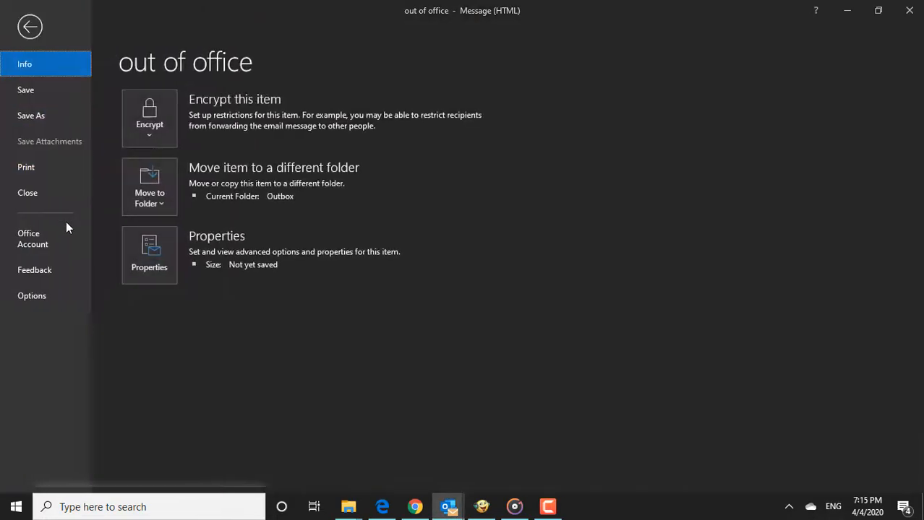
Save the message as Outlook Template 'out of office.oft', replacing the existing file.
key("Escape")
key("F12")
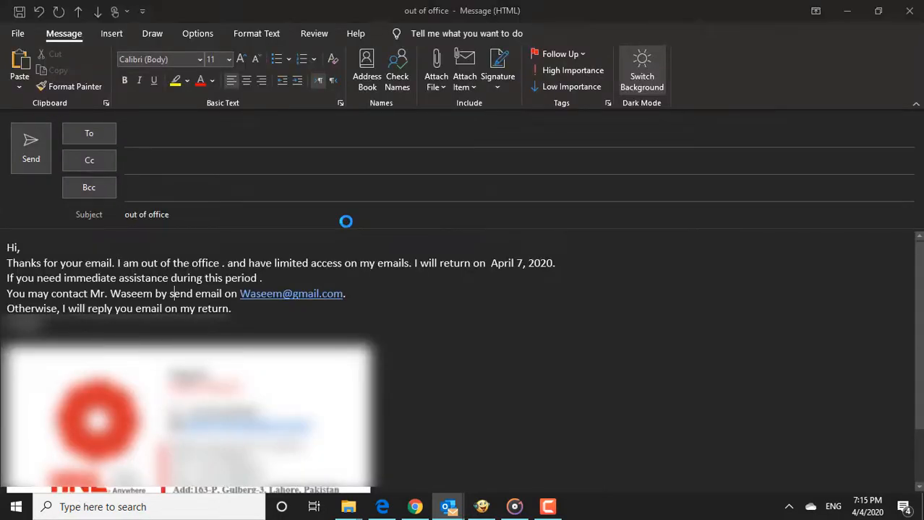
left_click(258, 278)
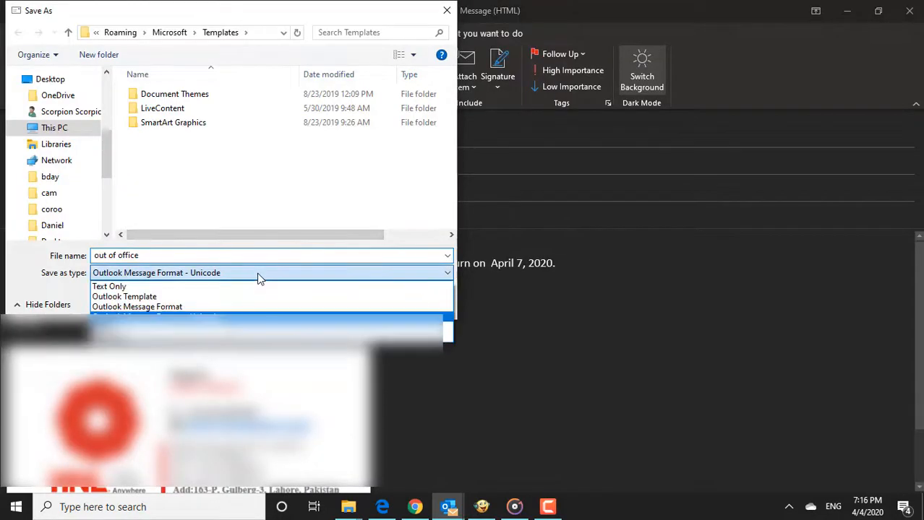
left_click(219, 299)
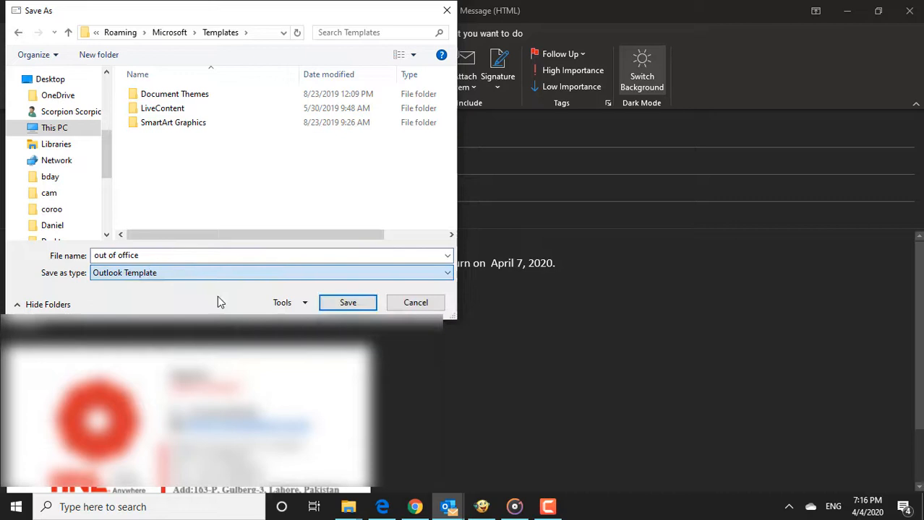
left_click(176, 256)
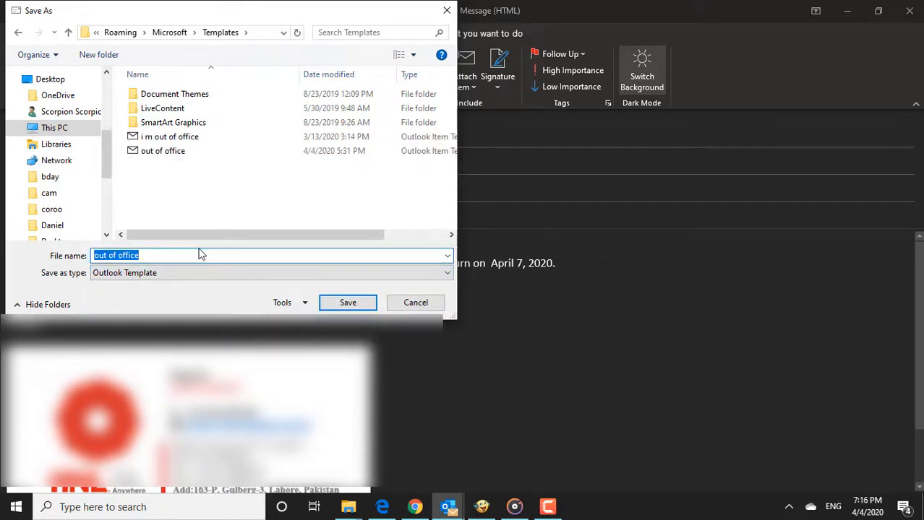
left_click(348, 303)
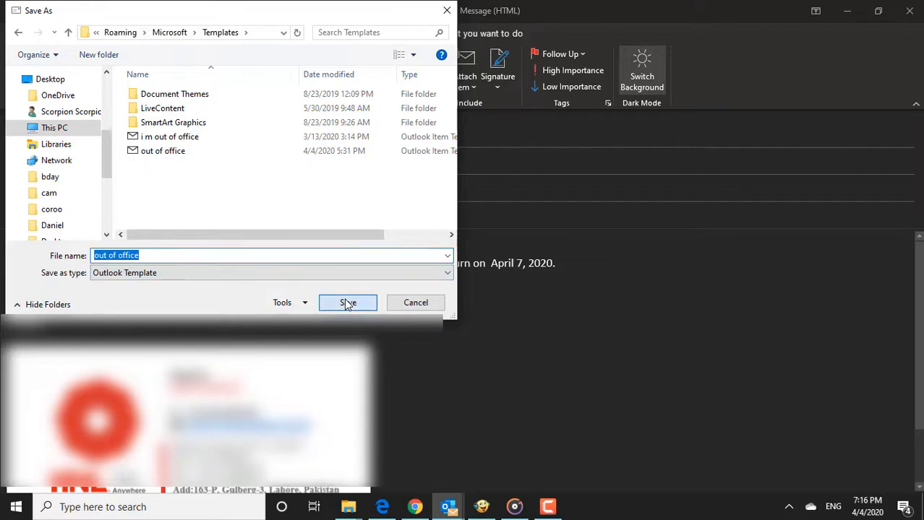
left_click(494, 256)
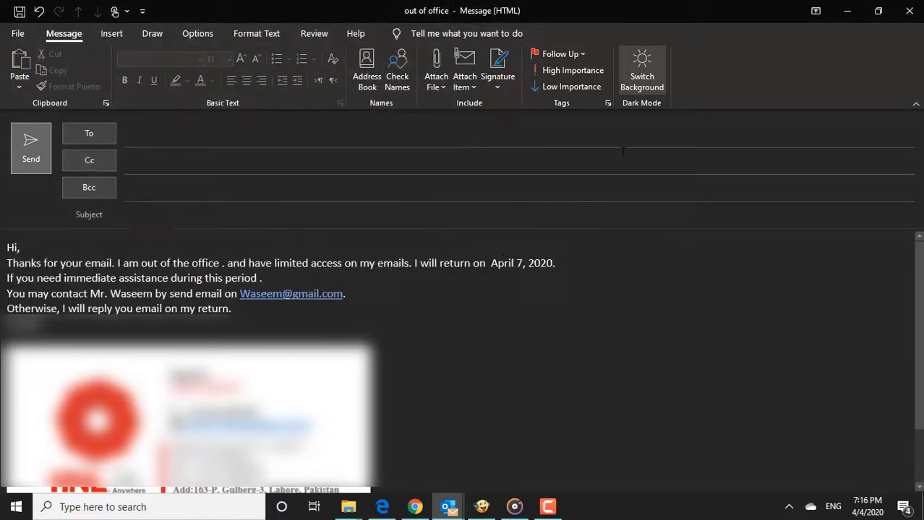
Discard the draft and start a new rule from Manage Rules & Alerts.
left_click(909, 10)
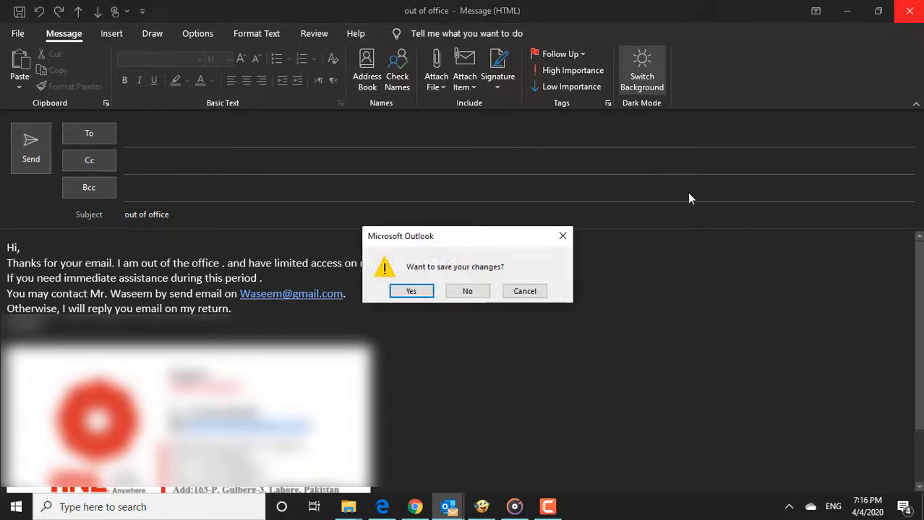
left_click(467, 291)
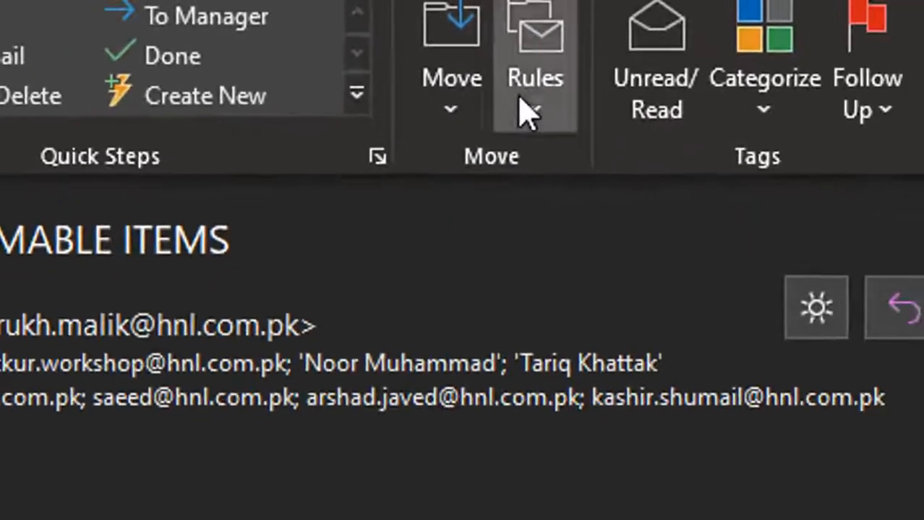
left_click(706, 296)
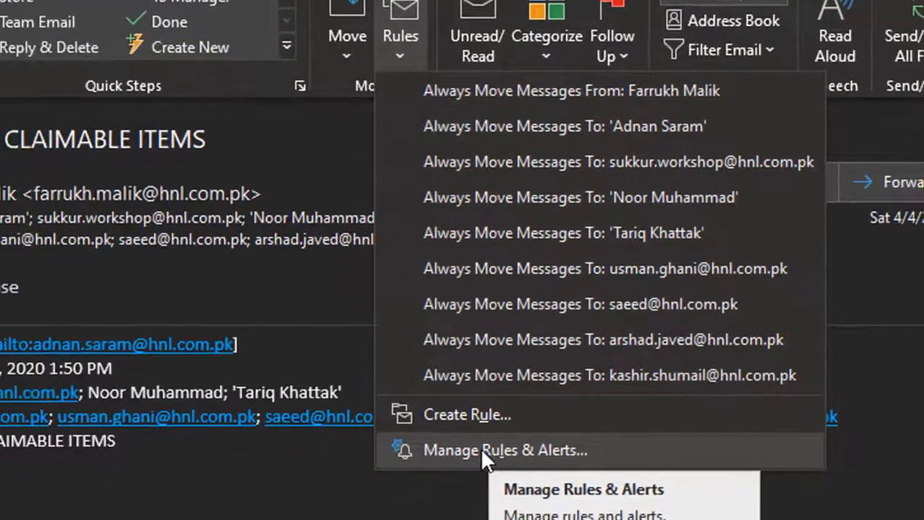
left_click(431, 466)
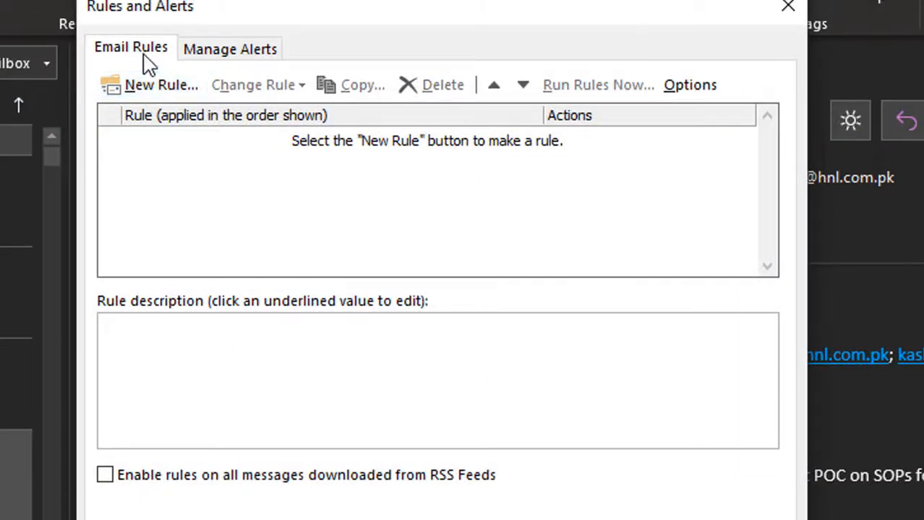
left_click(173, 93)
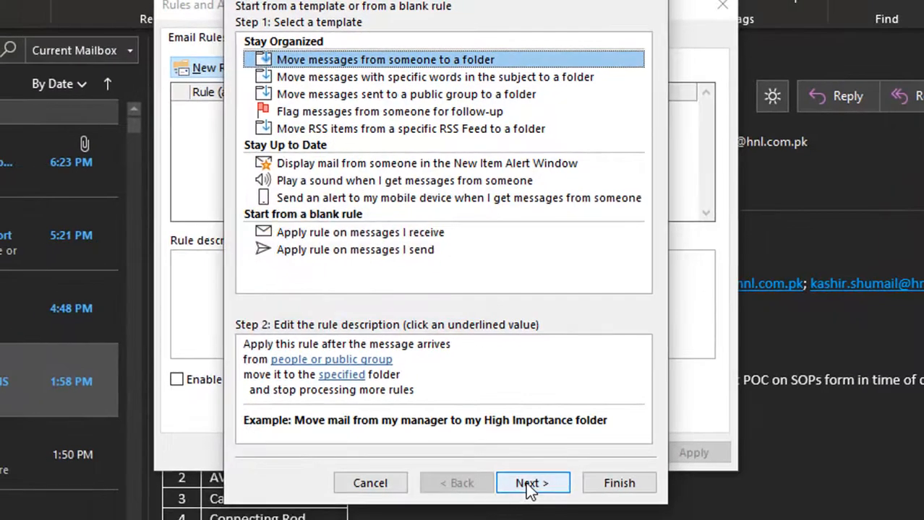
Replace the sender condition with 'where my name is in the To box'.
left_click(532, 485)
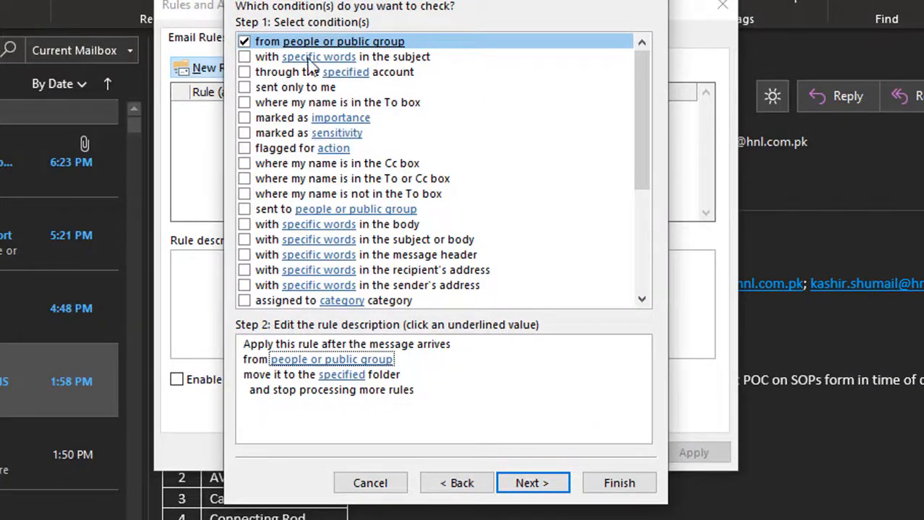
left_click(246, 41)
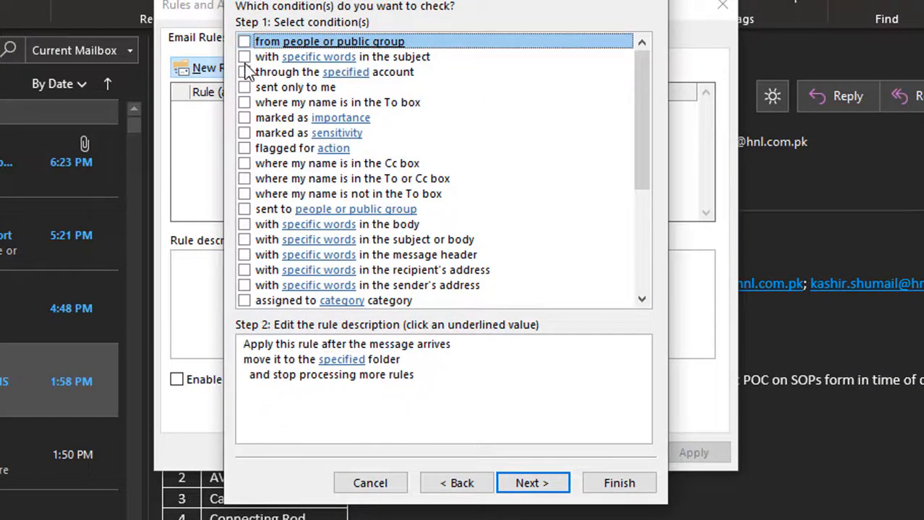
left_click(245, 102)
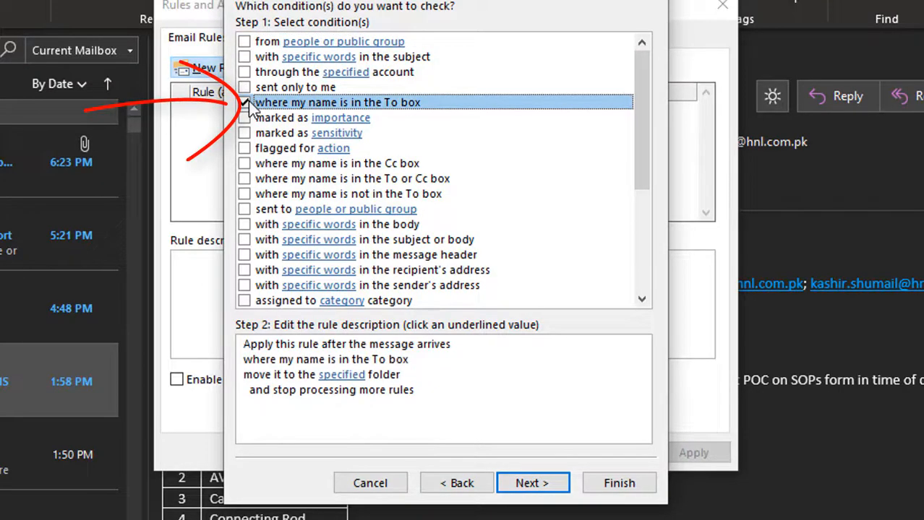
left_click(550, 492)
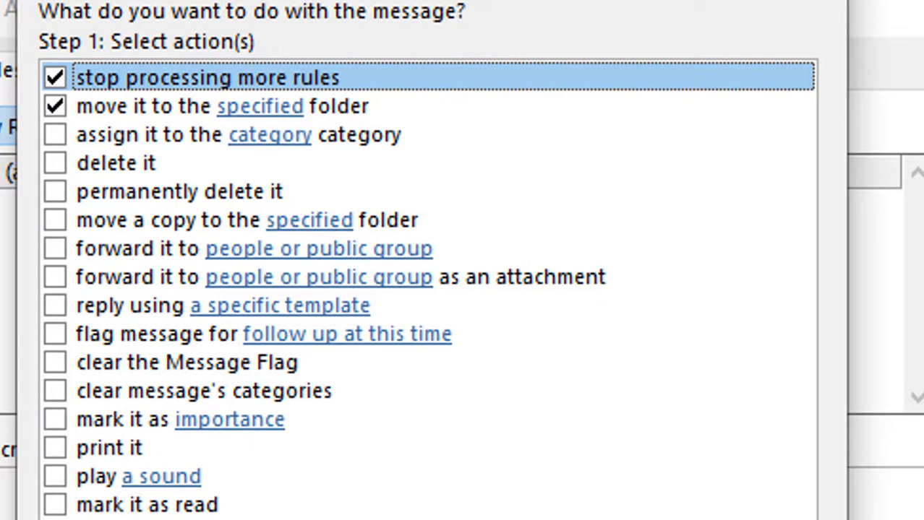
Replace stop-processing and move-to-folder with replying via the 'out of office' user template.
left_click(55, 78)
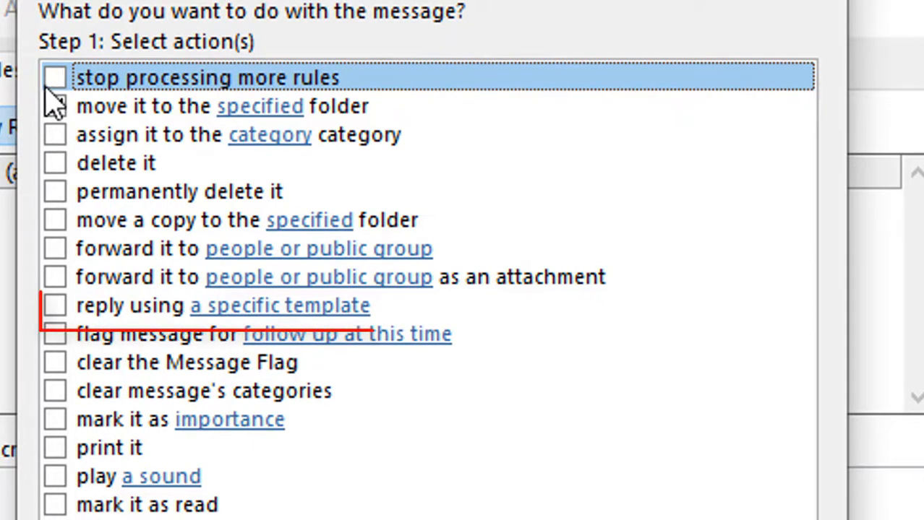
left_click(56, 106)
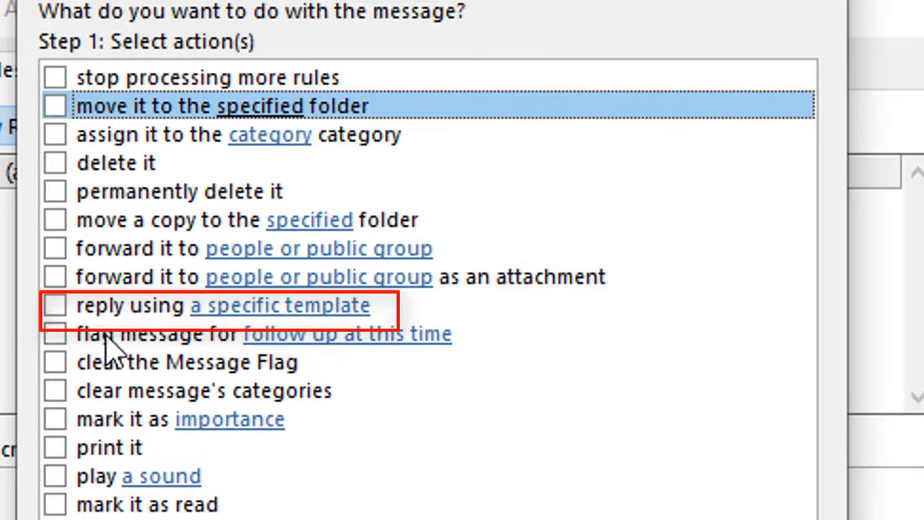
left_click(56, 306)
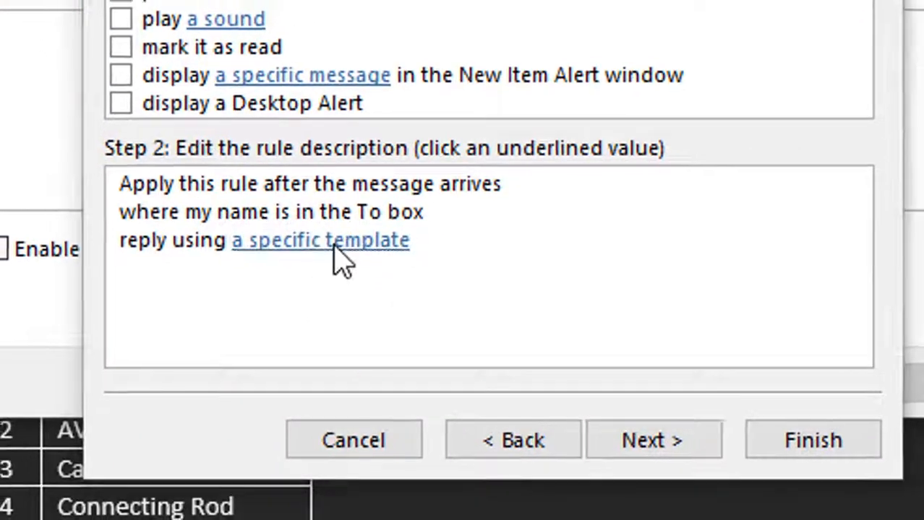
left_click(269, 519)
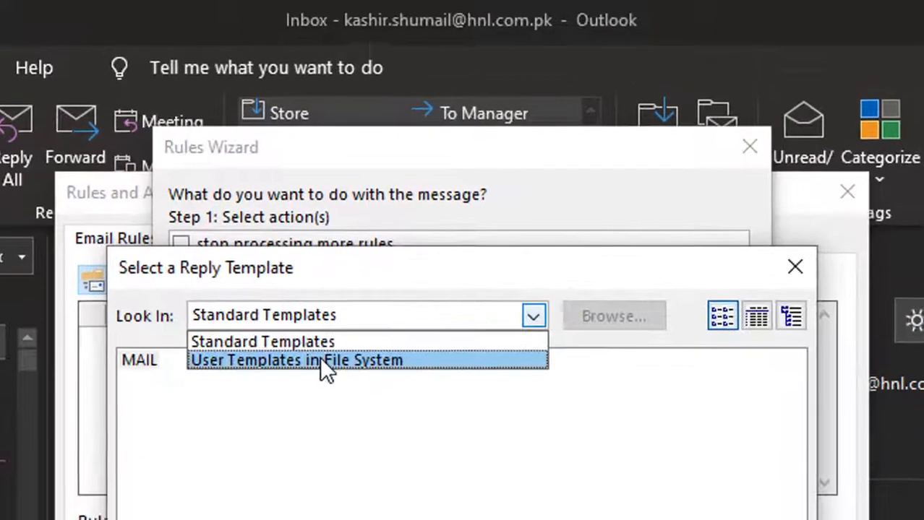
left_click(329, 291)
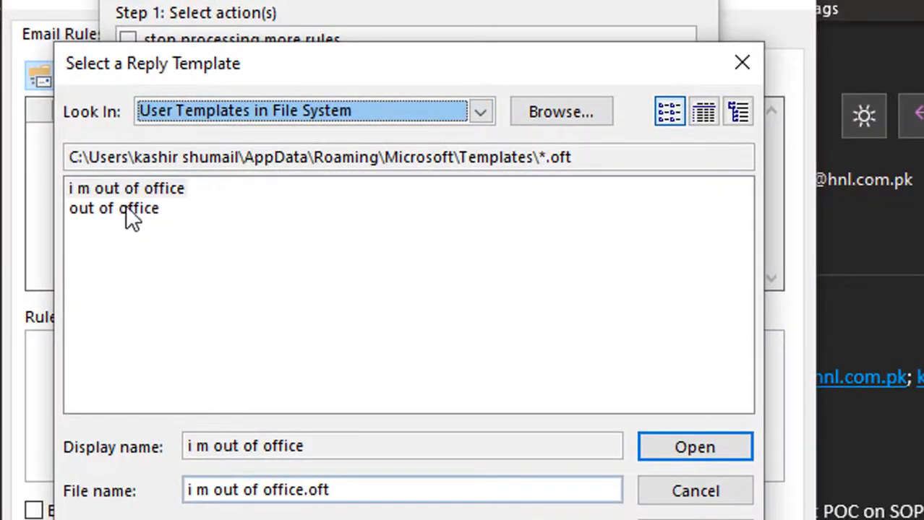
left_click(127, 211)
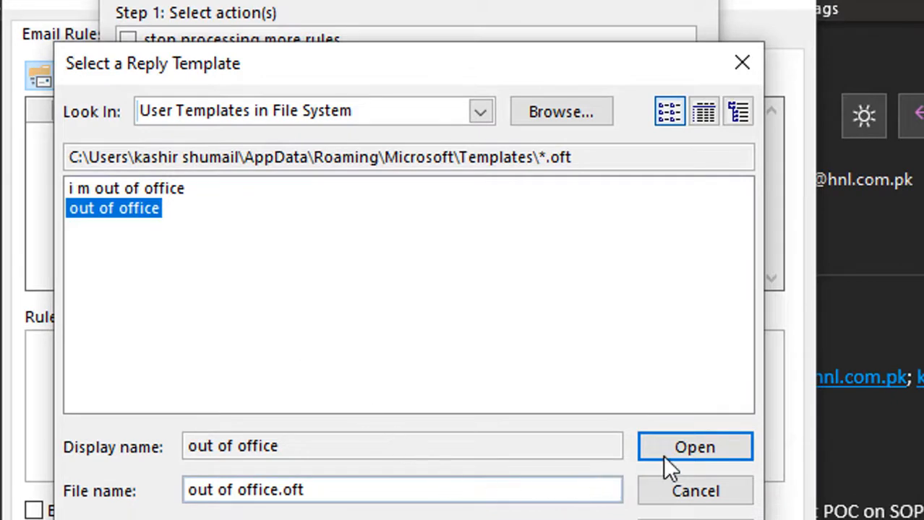
left_click(682, 454)
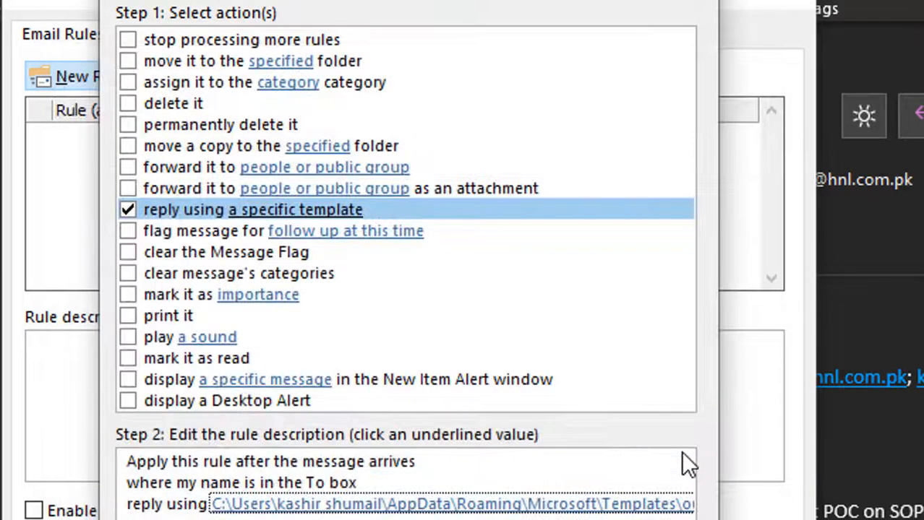
key("alt+n")
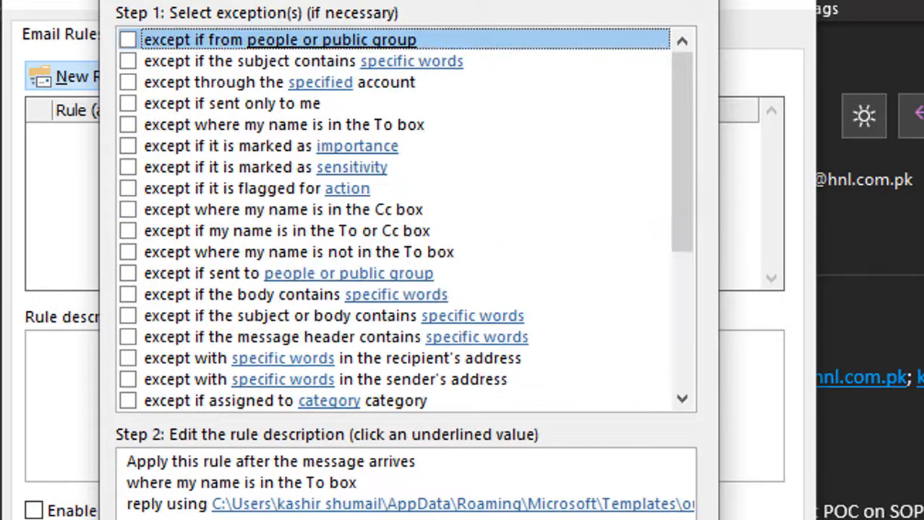
Skip exceptions, clear 'Turn on this rule', and finish the rule 'where my name is in the To box'.
key("Tab")
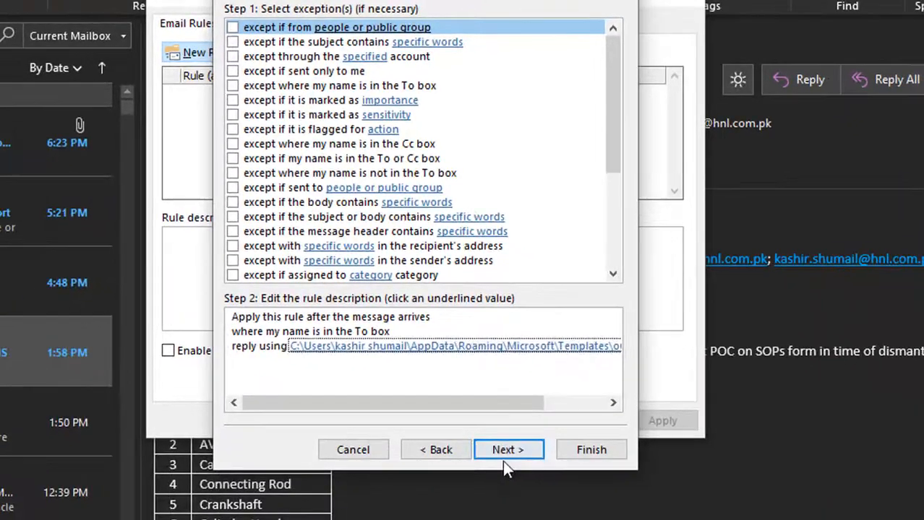
left_click(507, 447)
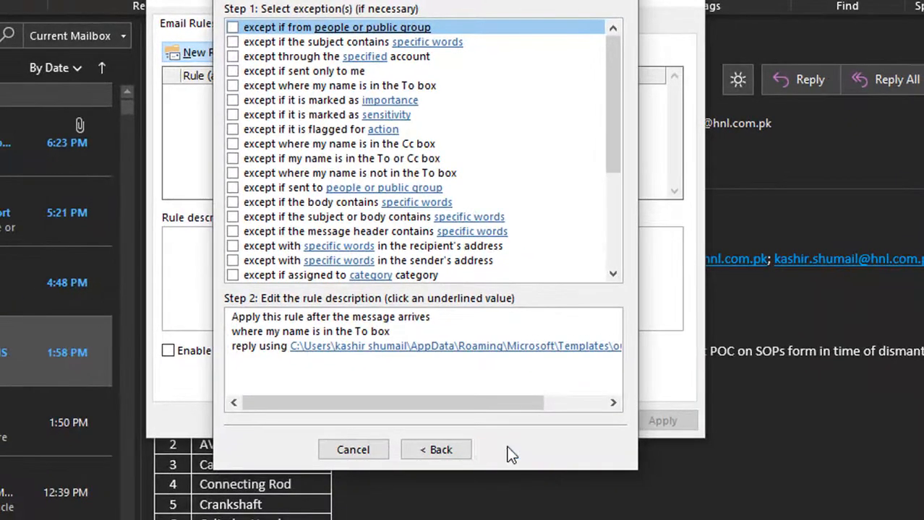
left_click(370, 317)
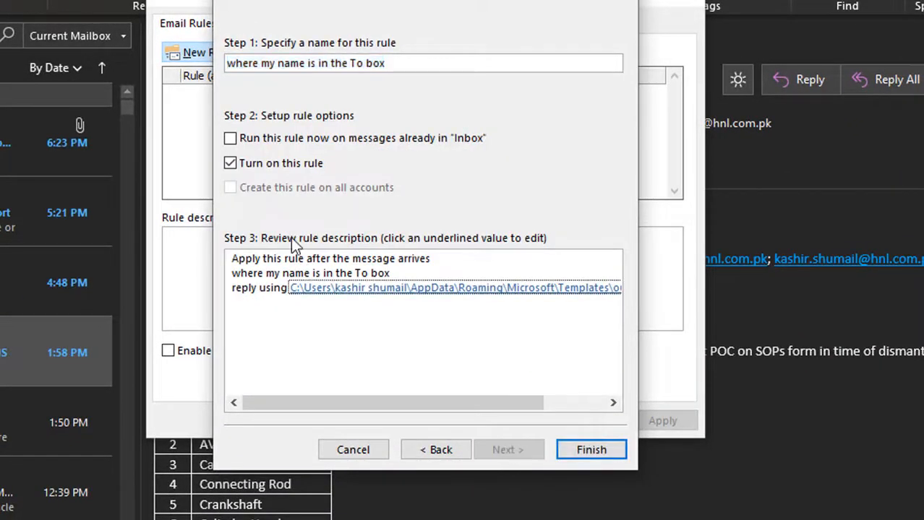
left_click(251, 168)
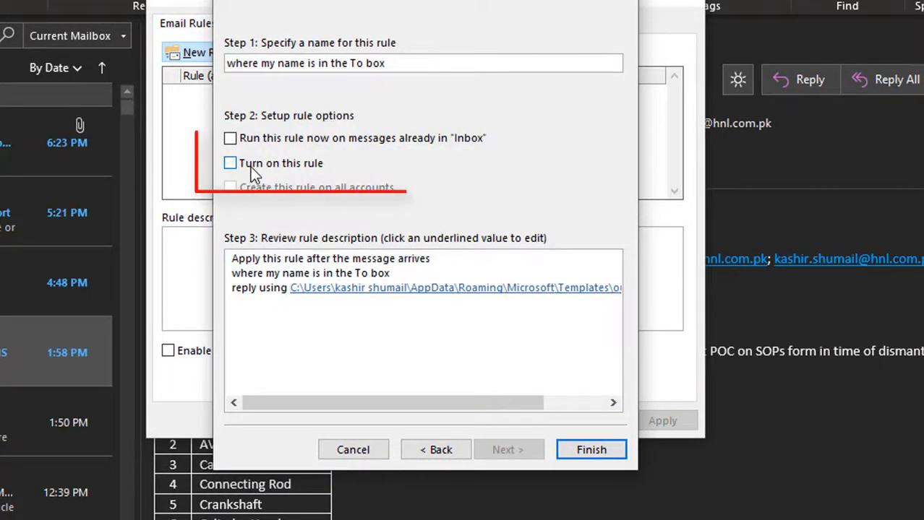
left_click(577, 452)
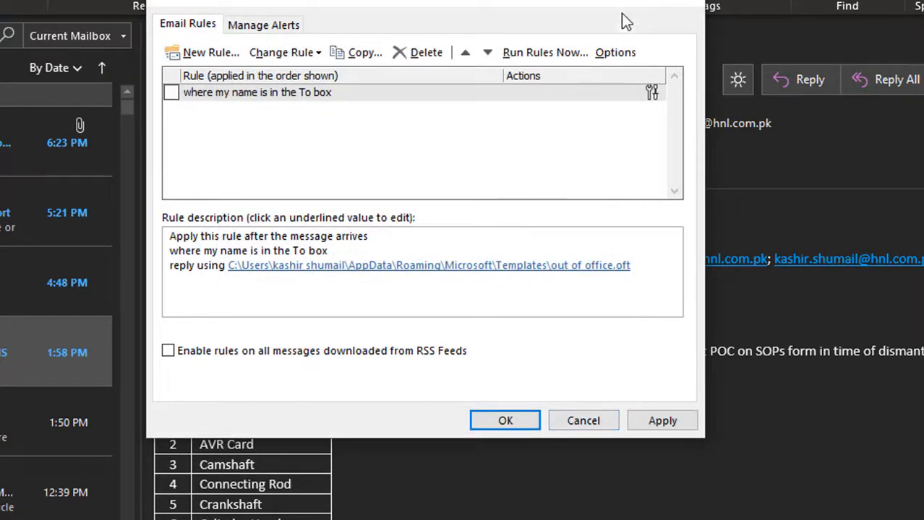
Reopen Manage Rules & Alerts, start a new rule, then cancel the wizard.
left_click(682, 3)
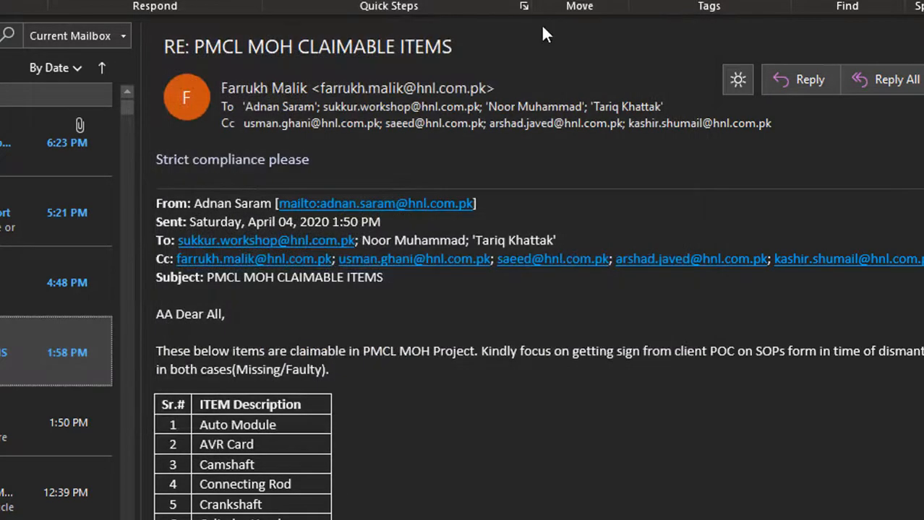
left_click(596, 4)
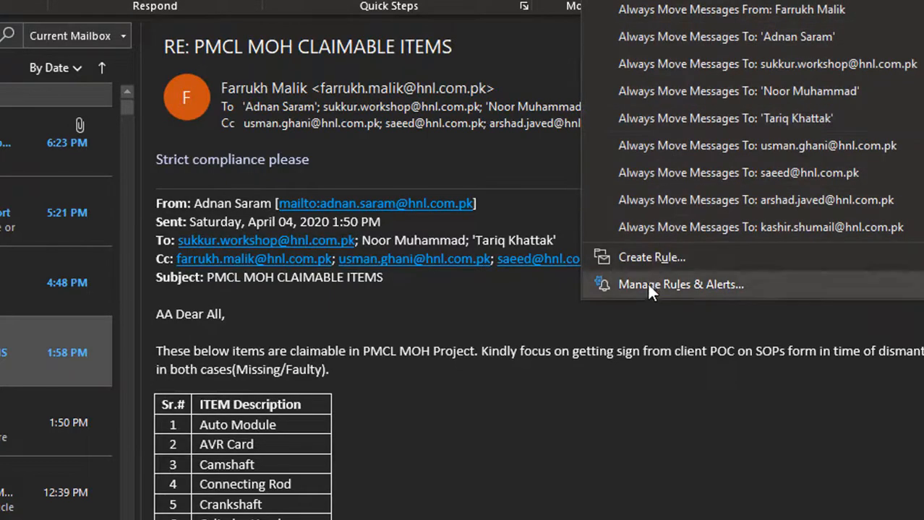
left_click(649, 286)
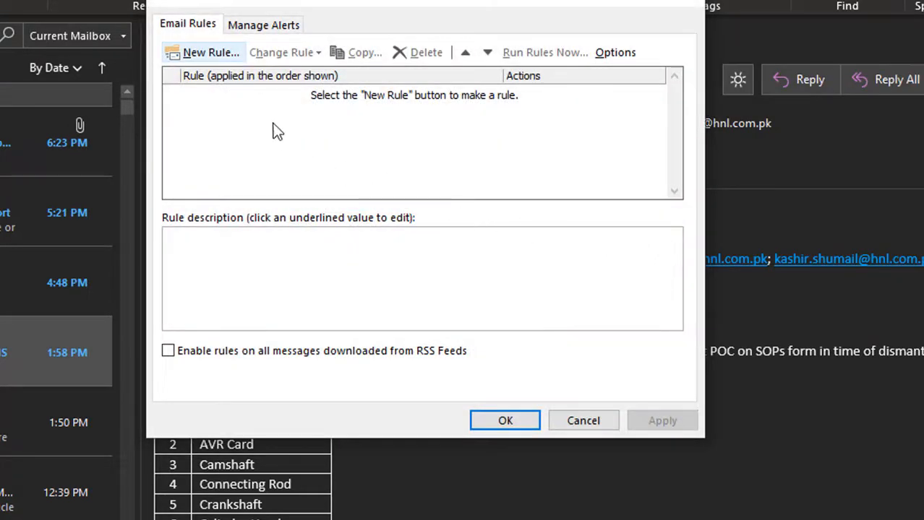
left_click(219, 54)
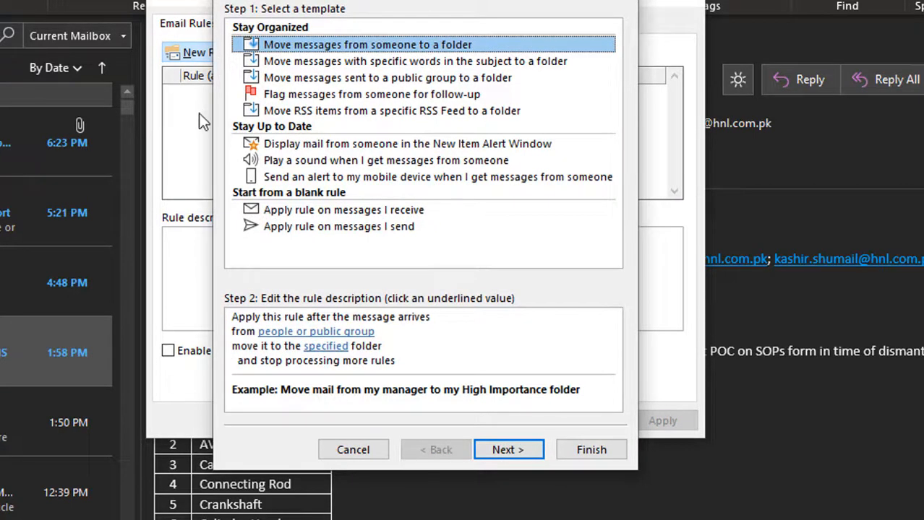
key("Escape")
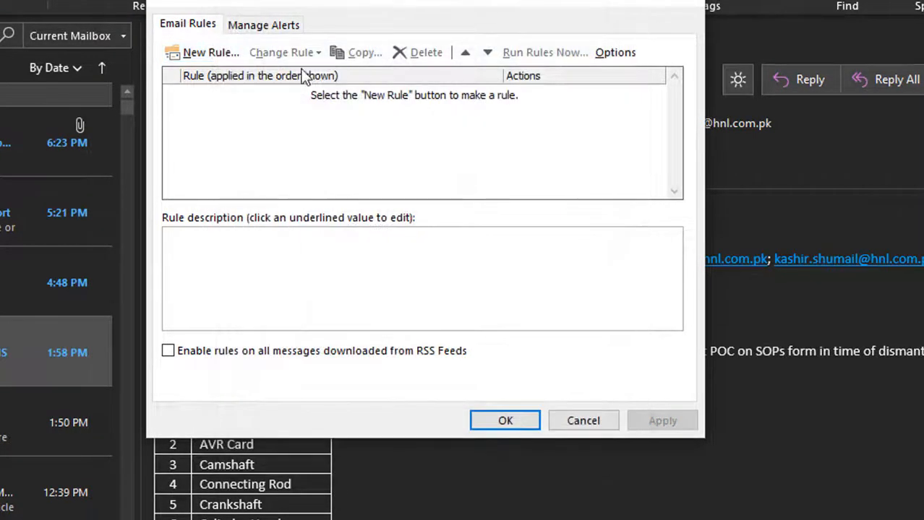